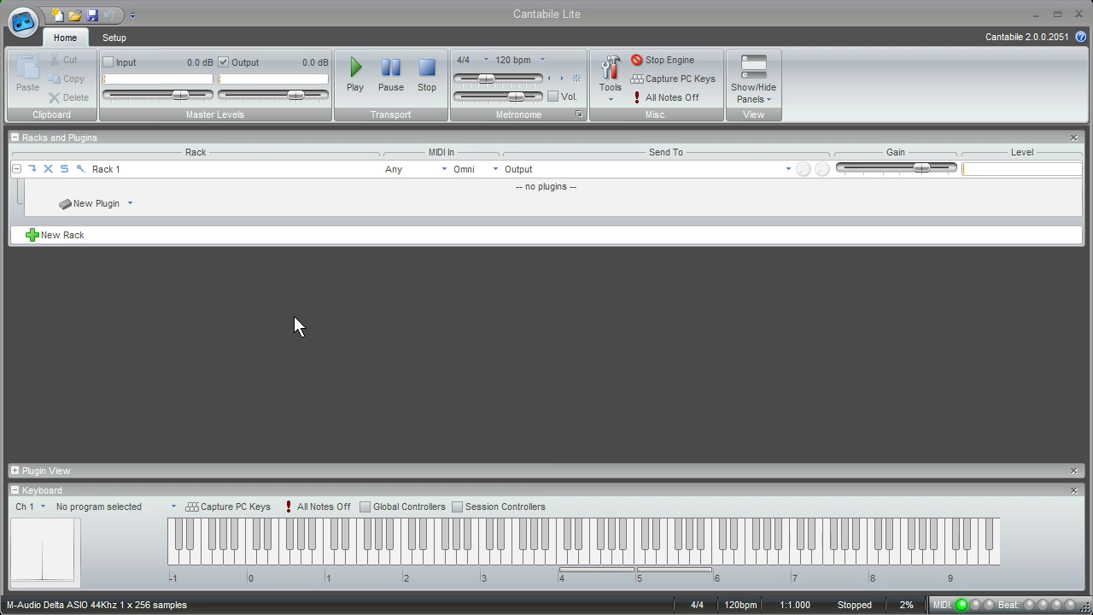
Focus Cantabile Lite, then switch to Internet Explorer showing cantabilesoftware.com.
{"action": "left_click", "coordinate": [294, 326]}
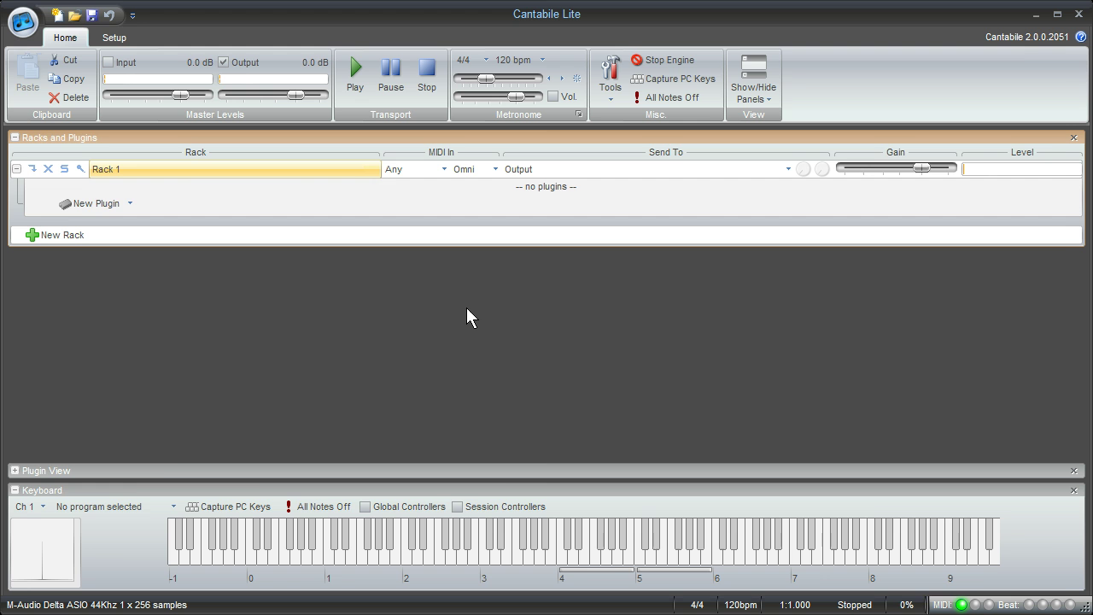
{"action": "key", "text": "alt+Tab"}
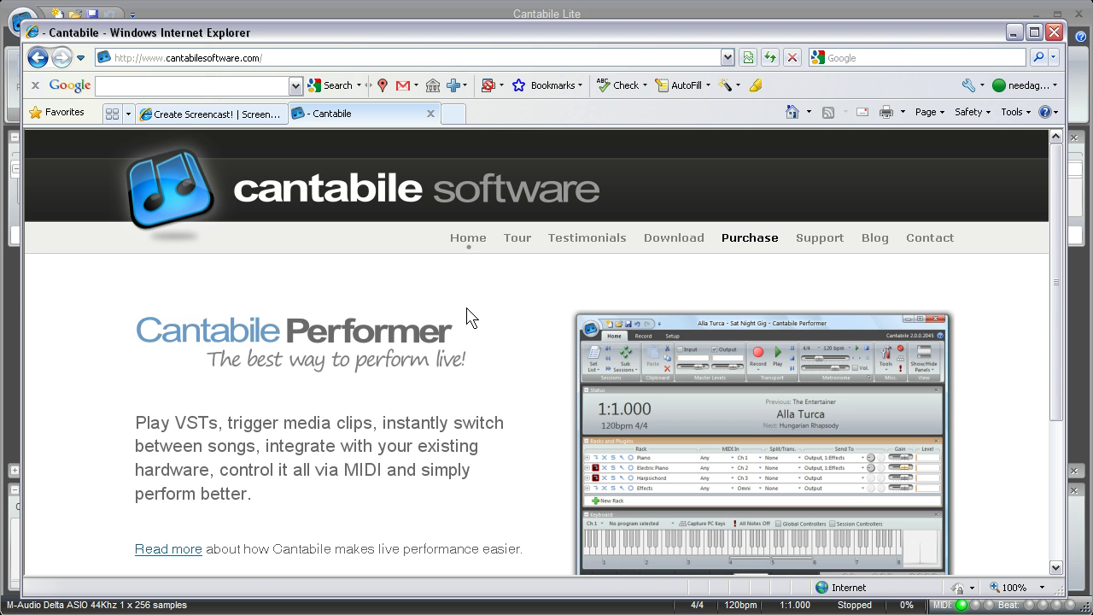
Switch from Internet Explorer back to the Cantabile Lite window with the empty Rack 1.
{"action": "key", "text": "alt+Tab"}
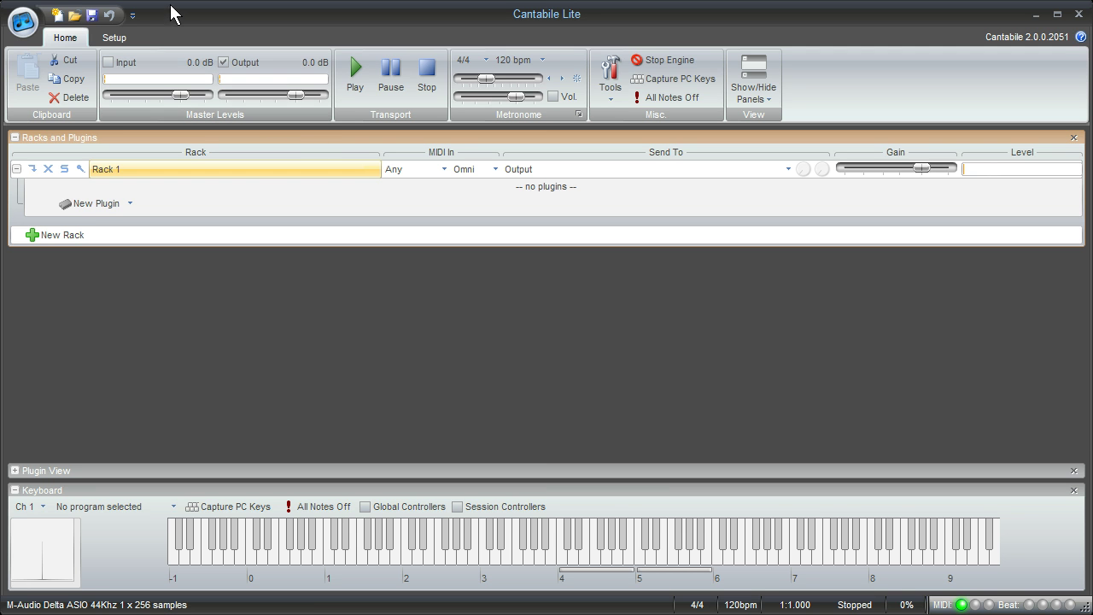
Open Cantabile Options on the Audio Engine page and keep the ASIO - M-Audio Delta ASIO driver.
{"action": "left_click", "coordinate": [119, 40]}
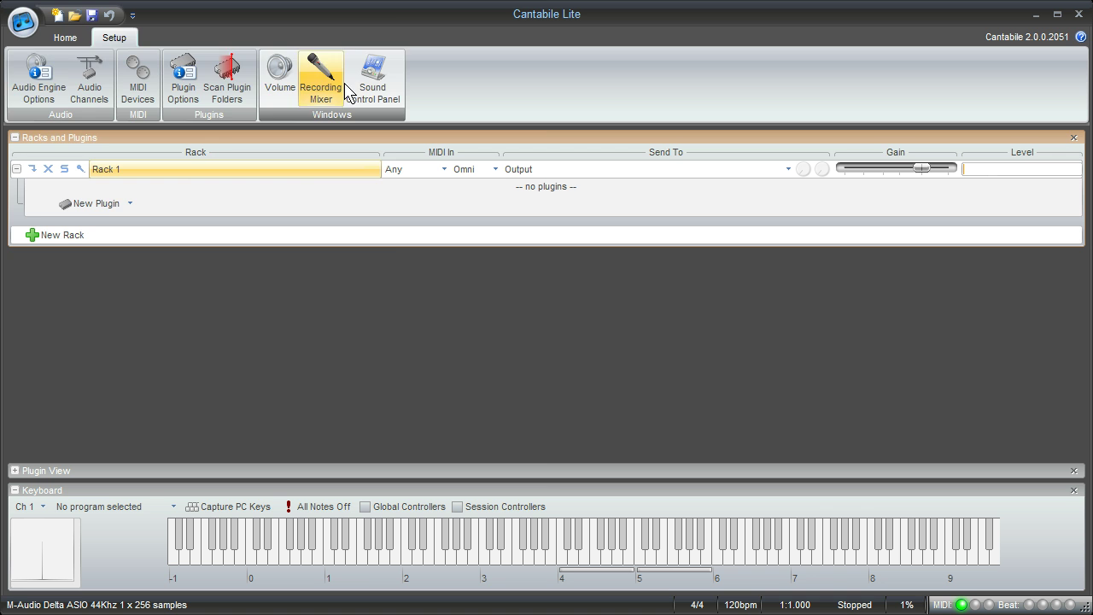
{"action": "left_click", "coordinate": [20, 22]}
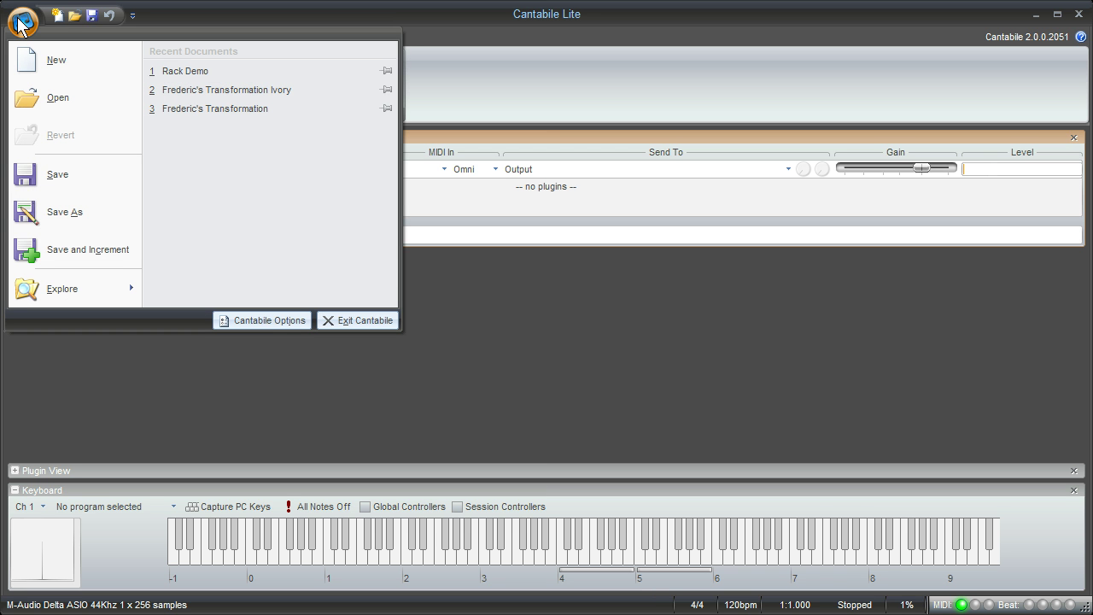
{"action": "left_click", "coordinate": [263, 322]}
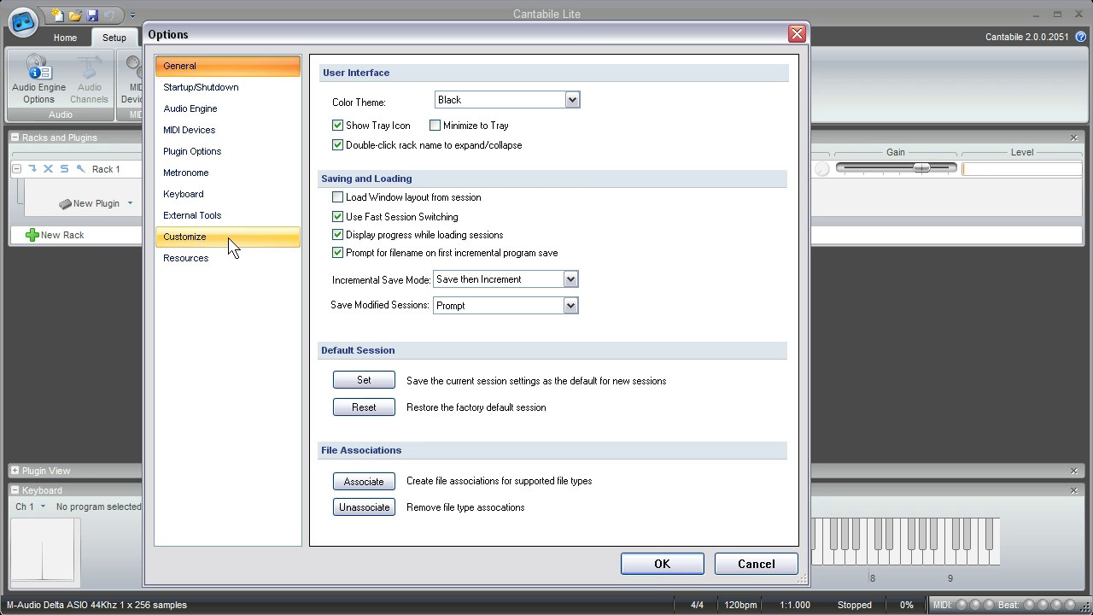
{"action": "left_click", "coordinate": [215, 112]}
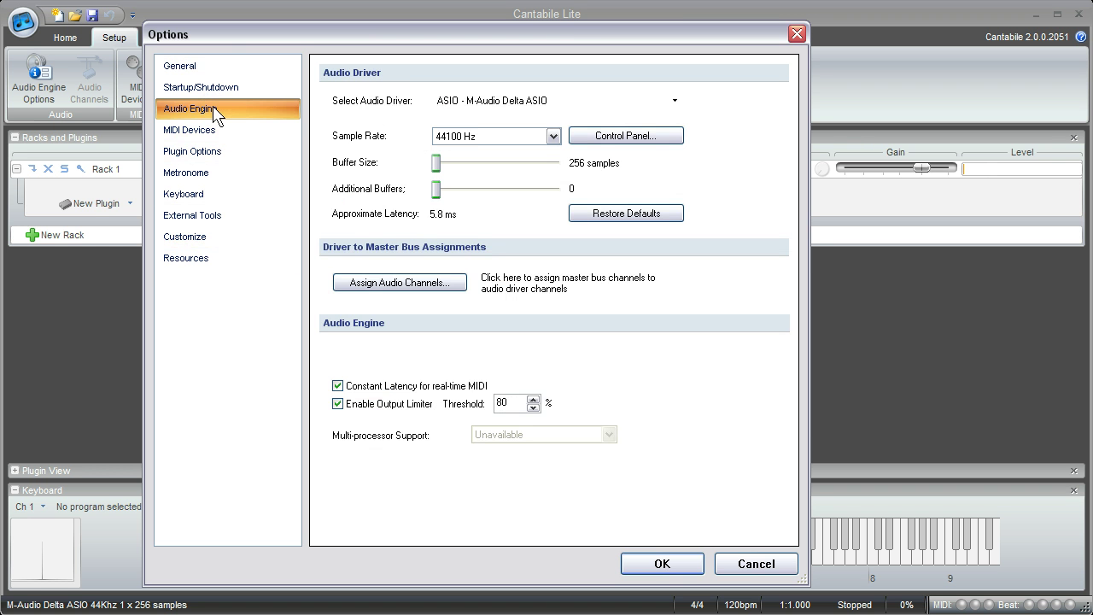
{"action": "left_click", "coordinate": [676, 101]}
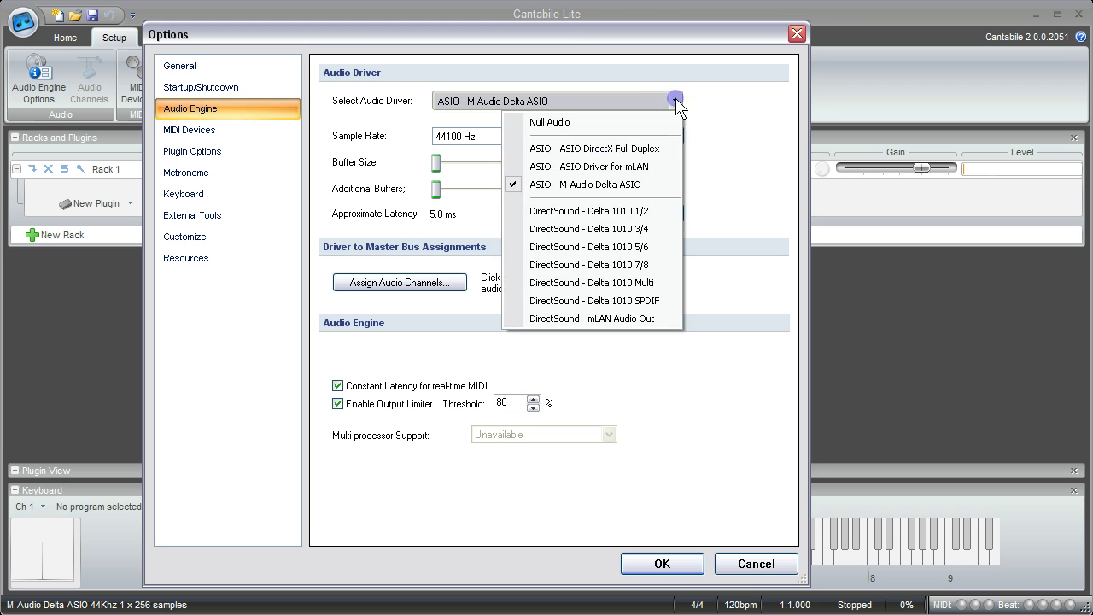
{"action": "left_click", "coordinate": [657, 187]}
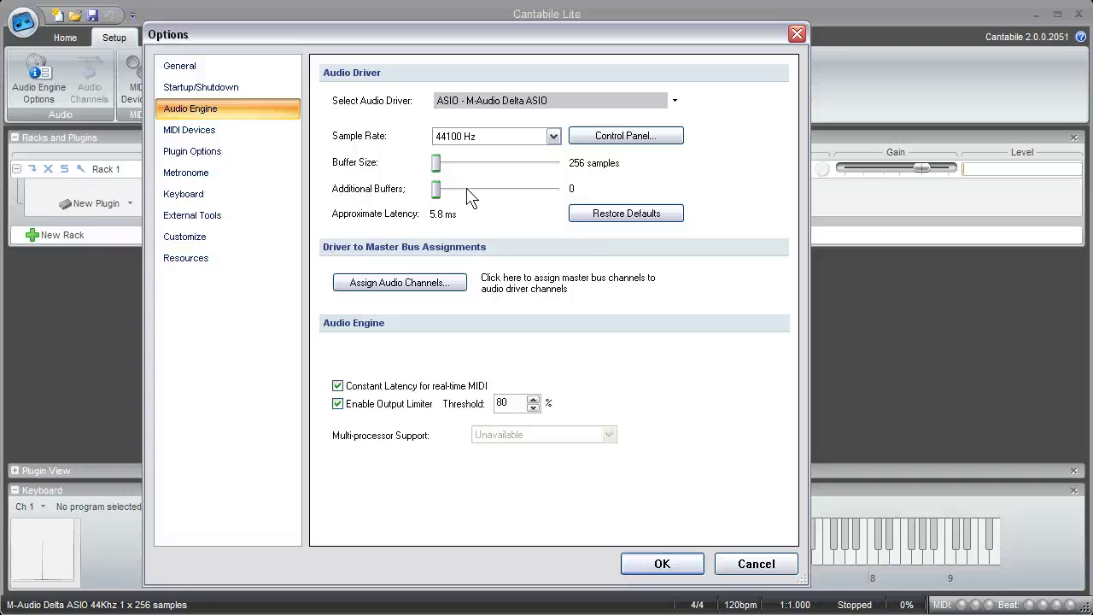
{"action": "left_click", "coordinate": [408, 283]}
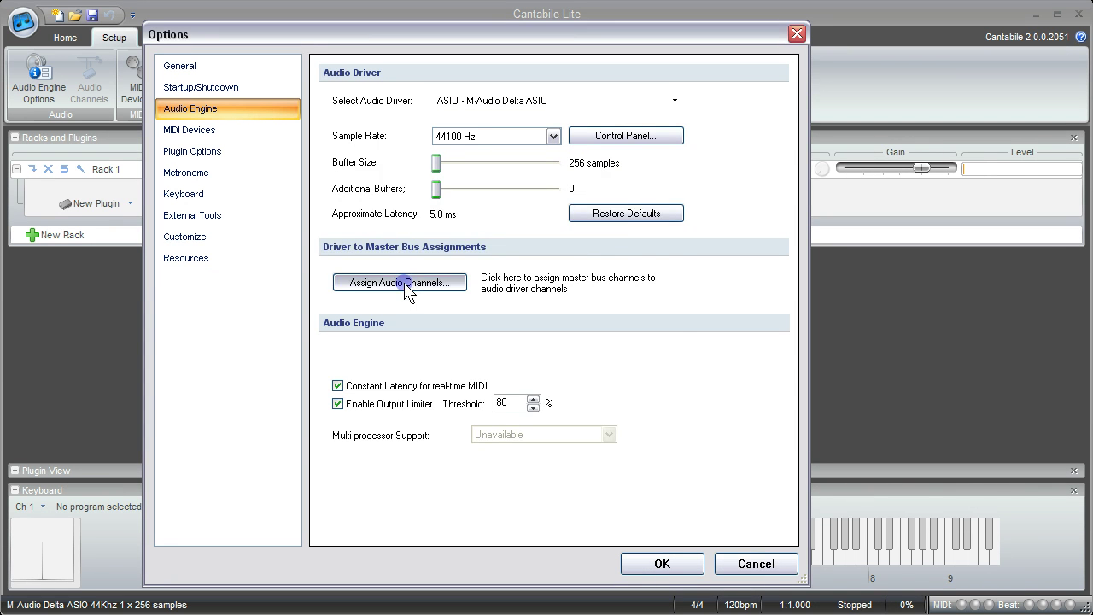
{"action": "left_click", "coordinate": [311, 213]}
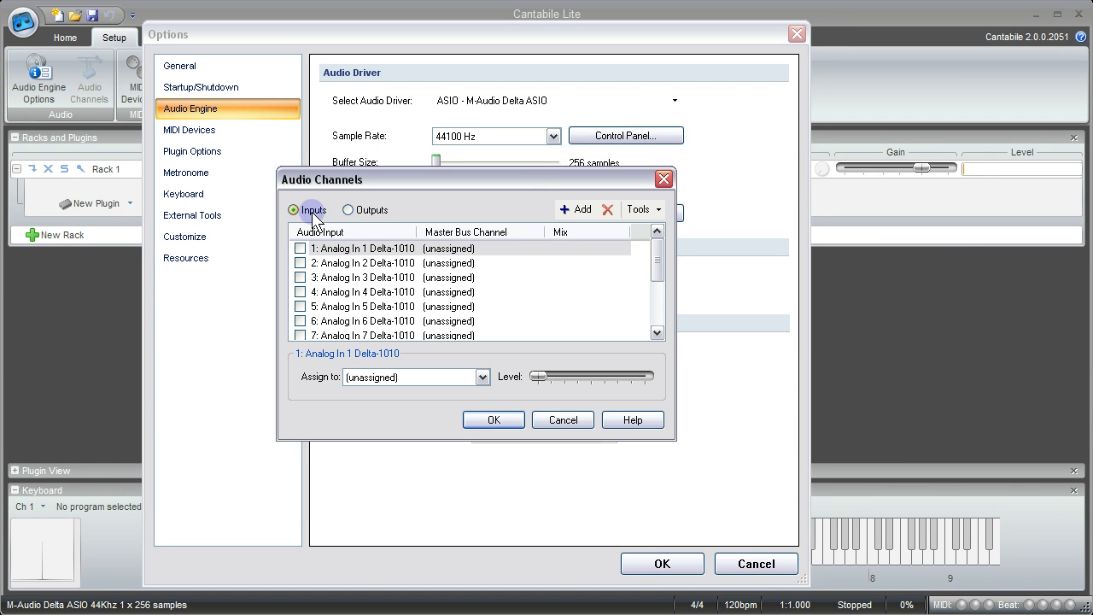
{"action": "left_click", "coordinate": [367, 212]}
{"action": "left_click", "coordinate": [309, 214]}
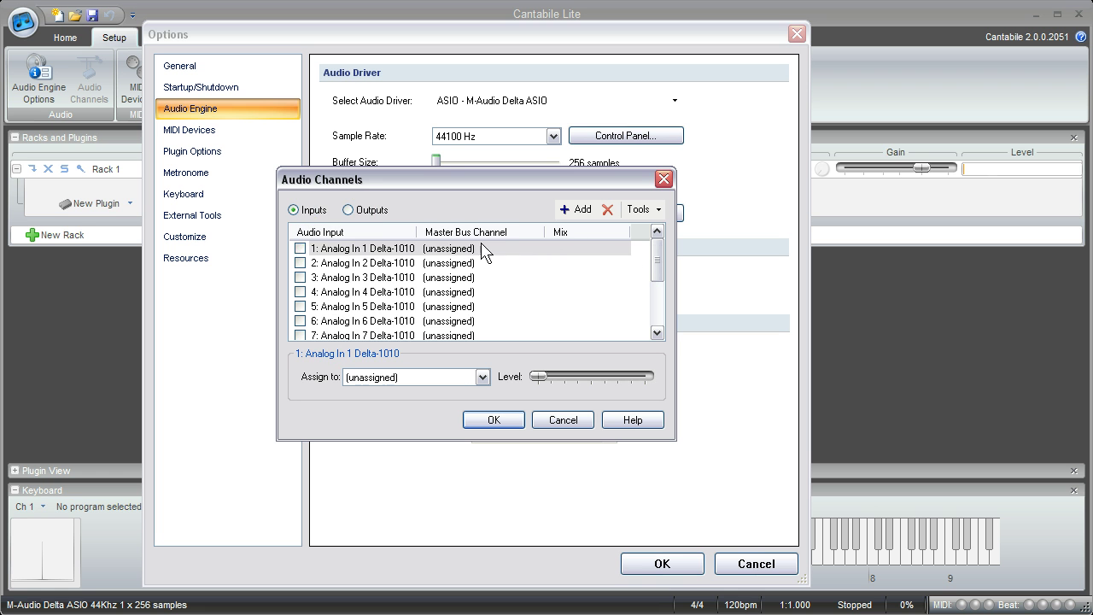
{"action": "left_click_drag", "start_coordinate": [658, 258], "coordinate": [661, 300]}
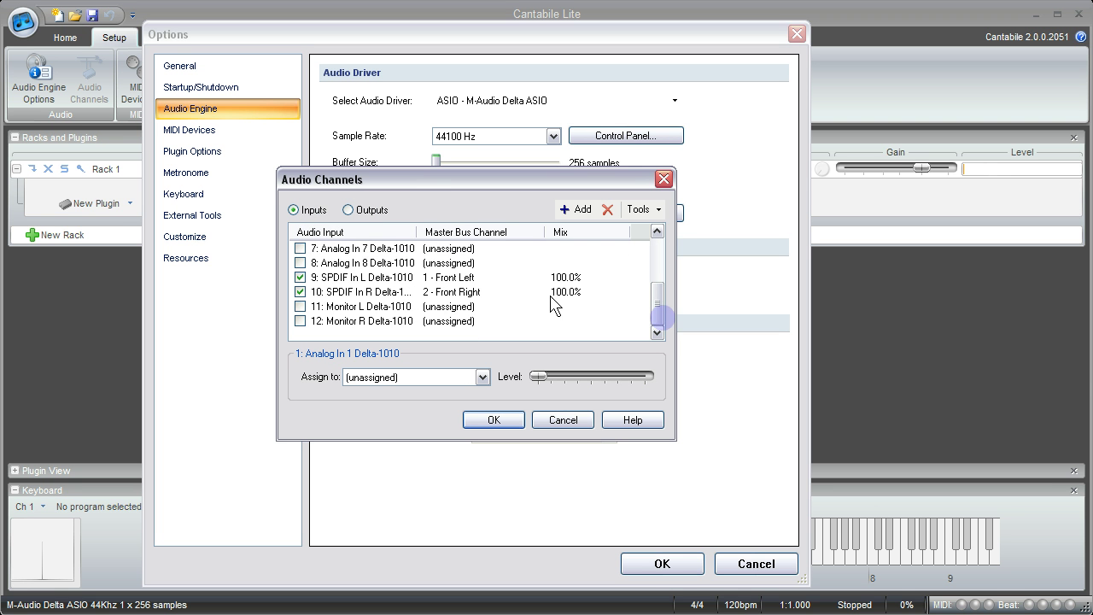
{"action": "left_click", "coordinate": [380, 279]}
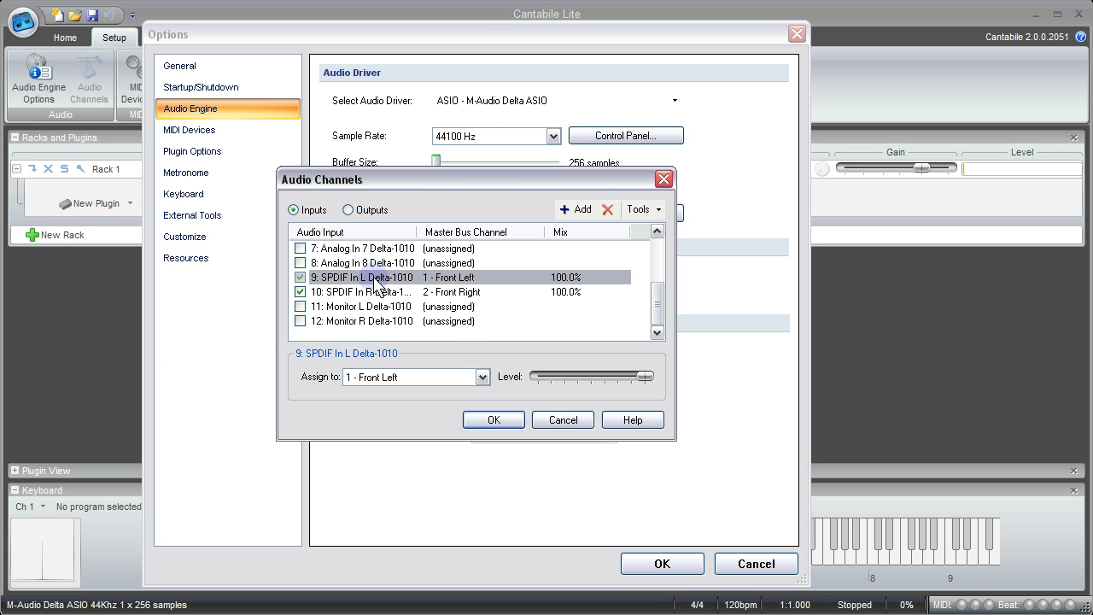
{"action": "left_click", "coordinate": [484, 378]}
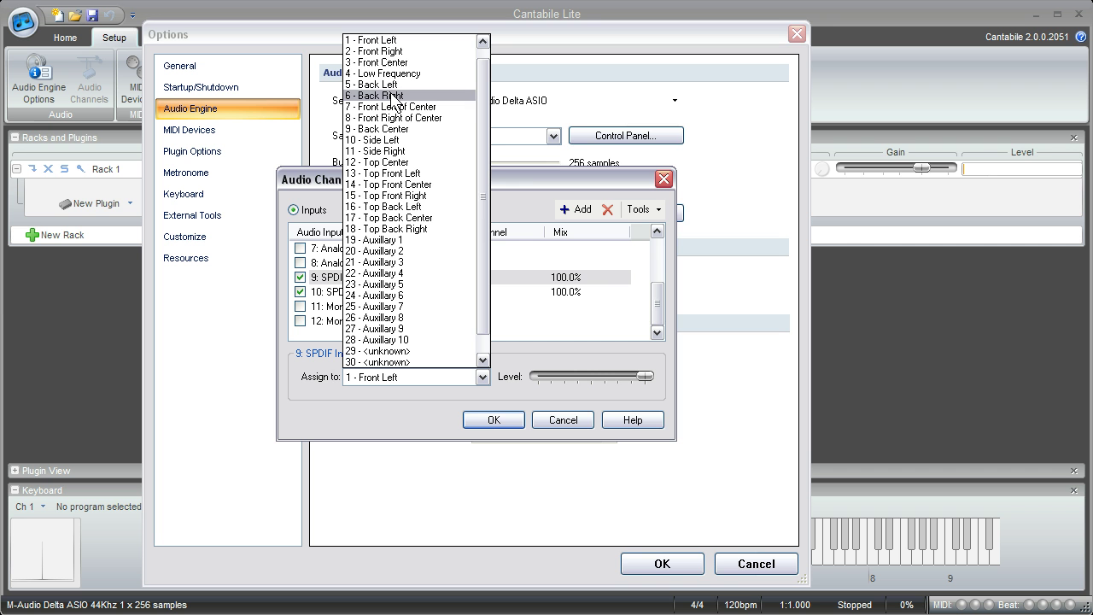
{"action": "left_click", "coordinate": [391, 409]}
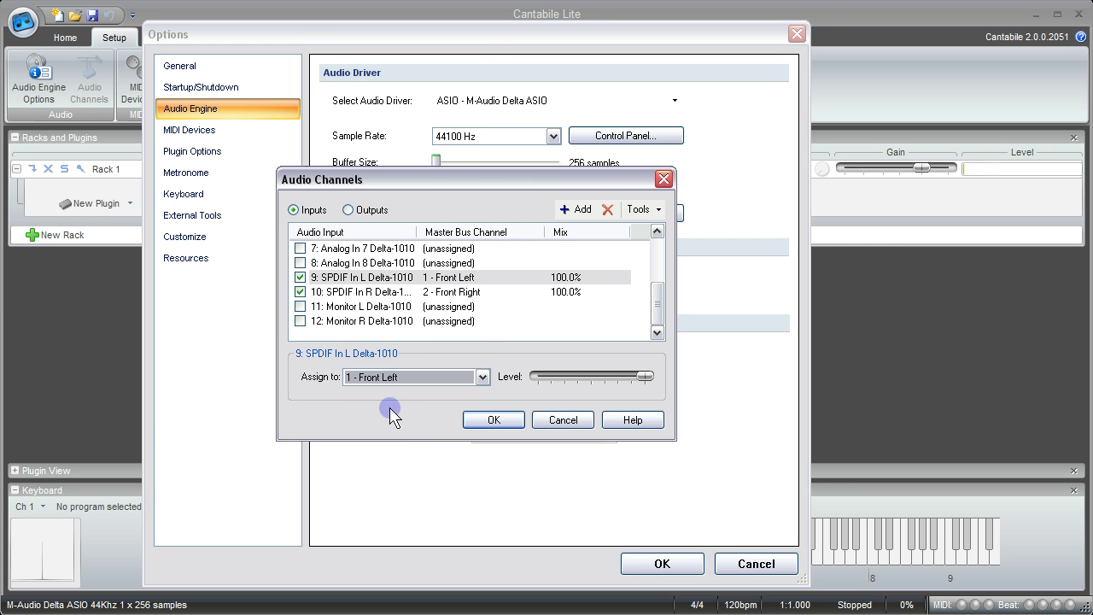
{"action": "left_click", "coordinate": [456, 277]}
{"action": "left_click", "coordinate": [458, 293]}
{"action": "left_click", "coordinate": [459, 280]}
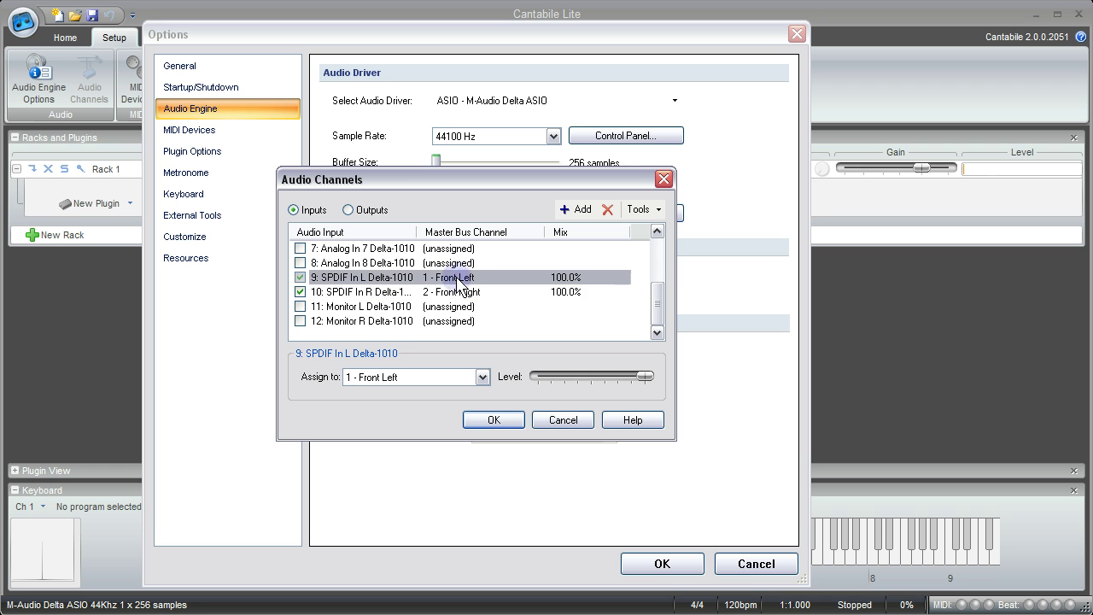
{"action": "left_click", "coordinate": [349, 210]}
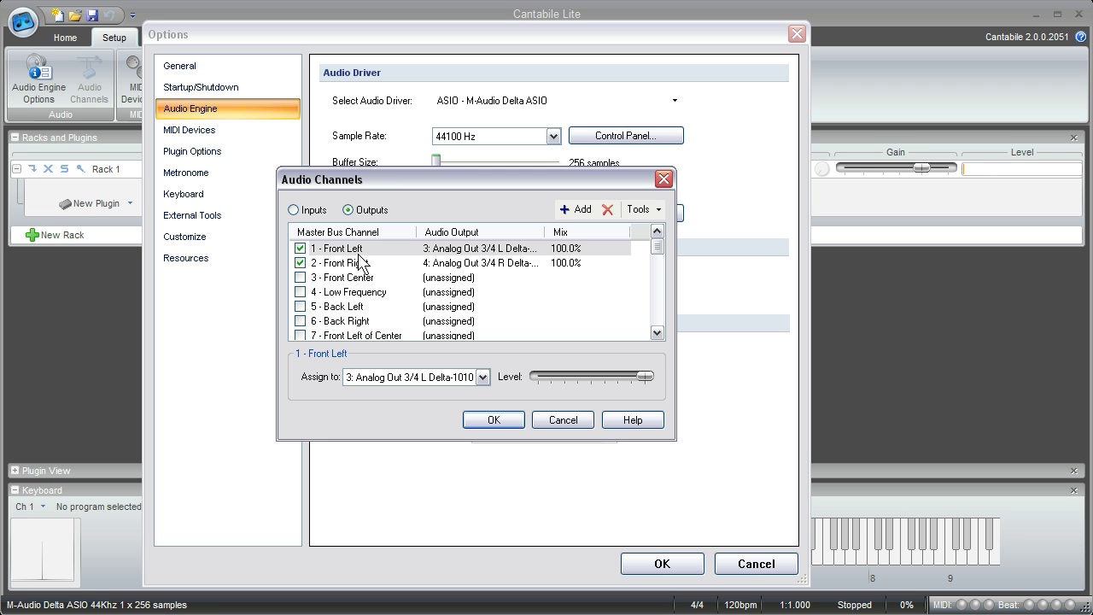
{"action": "left_click", "coordinate": [324, 248]}
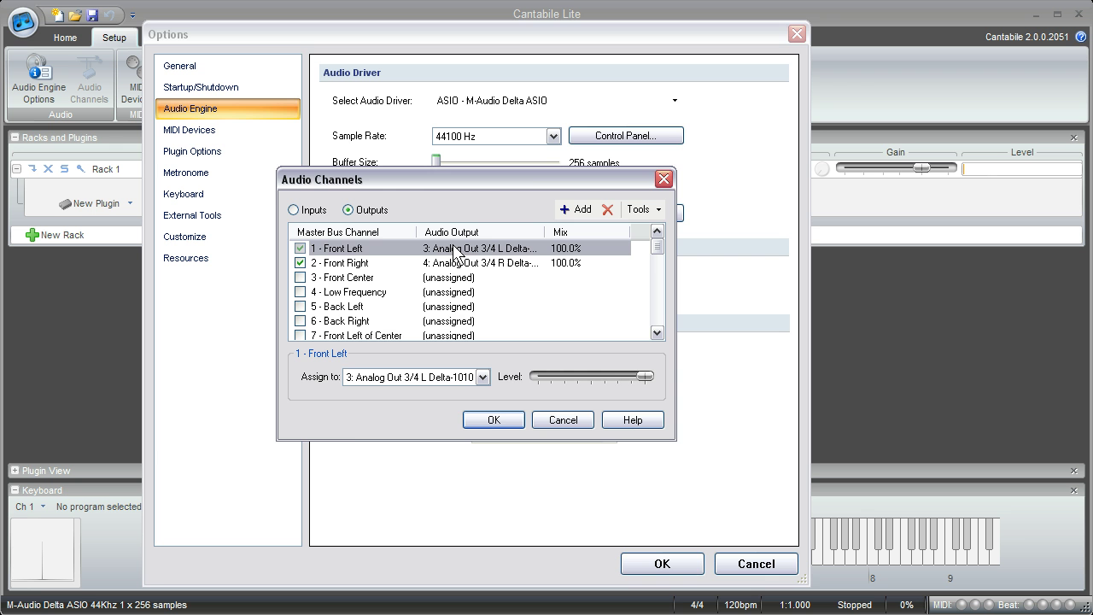
Close channel assignments, review MIDI devices and VST plugin folders, then accept the Options with OK.
{"action": "left_click", "coordinate": [494, 420]}
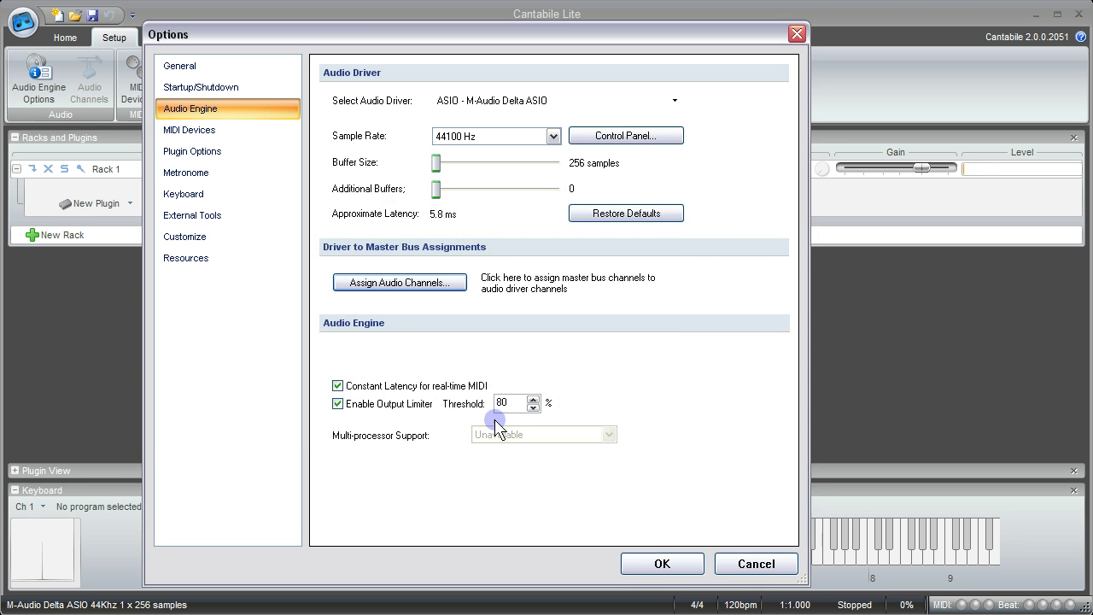
{"action": "left_click", "coordinate": [205, 135]}
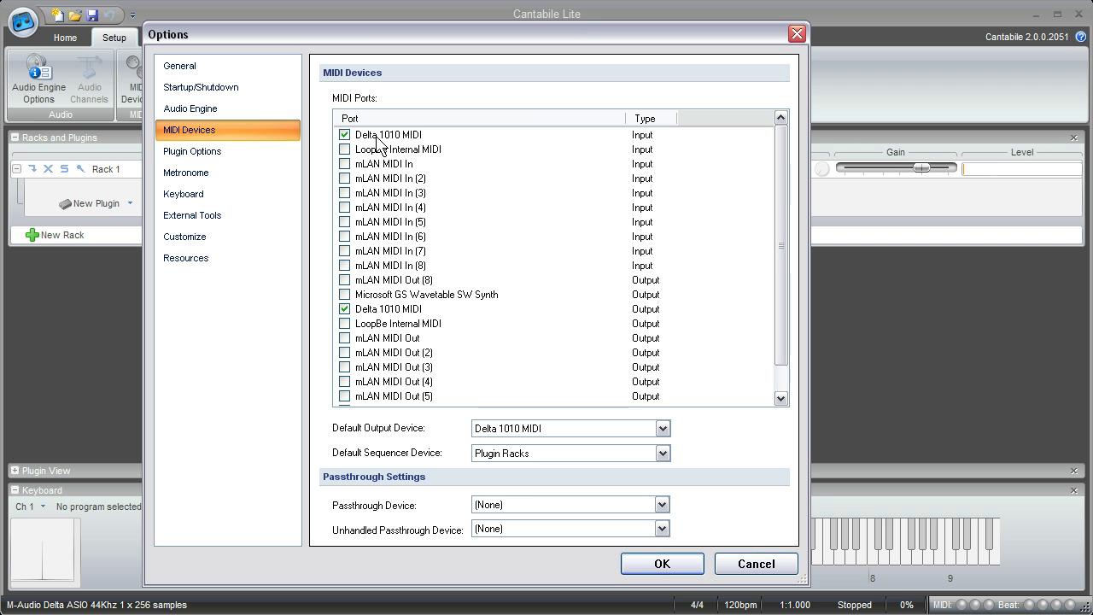
{"action": "left_click", "coordinate": [212, 159]}
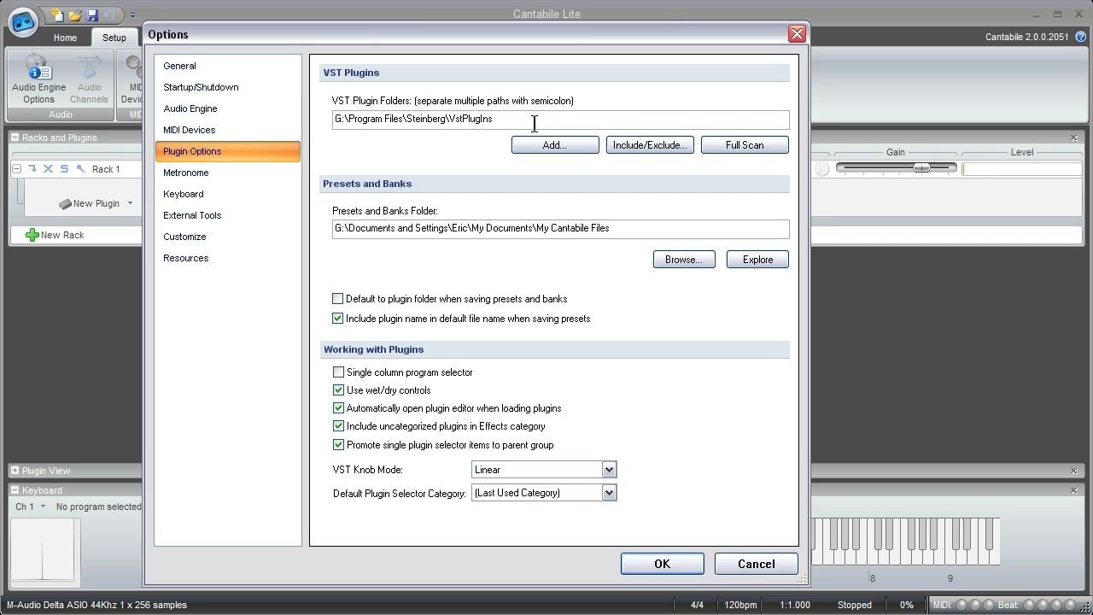
{"action": "left_click", "coordinate": [658, 566]}
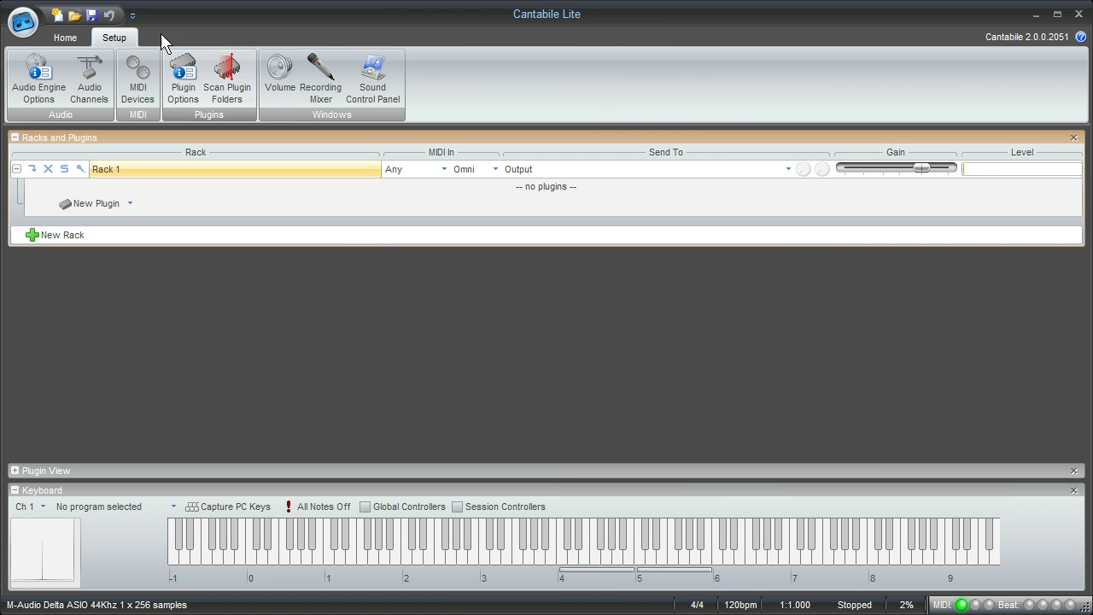
Show the Home ribbon with master levels and transport controls.
{"action": "left_click", "coordinate": [67, 38]}
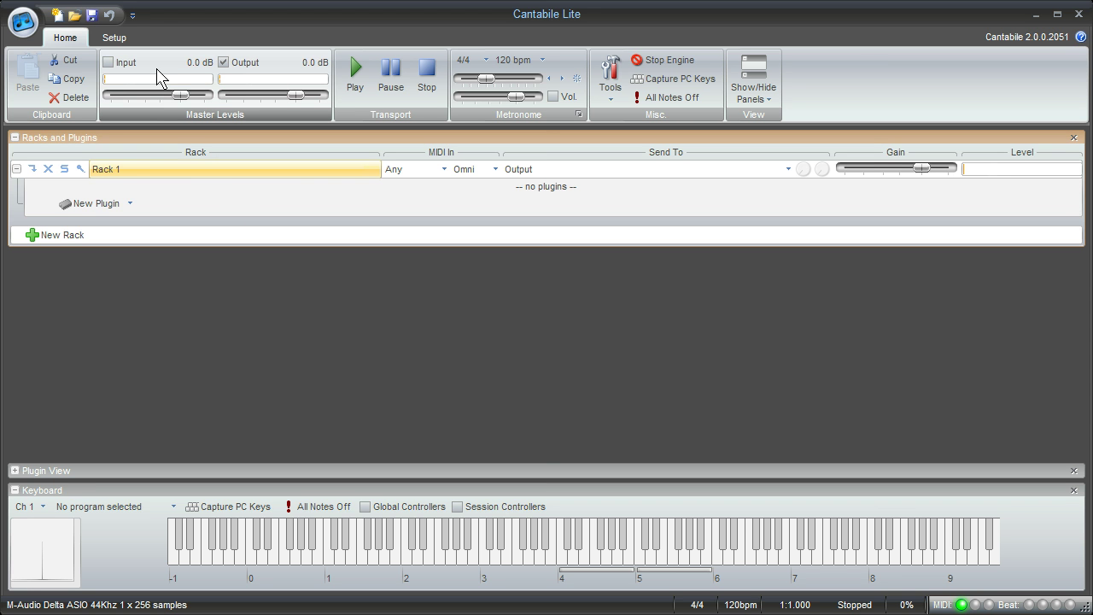
Tick the master Input checkbox and connect Rack 1 to the audio input.
{"action": "left_click", "coordinate": [108, 64]}
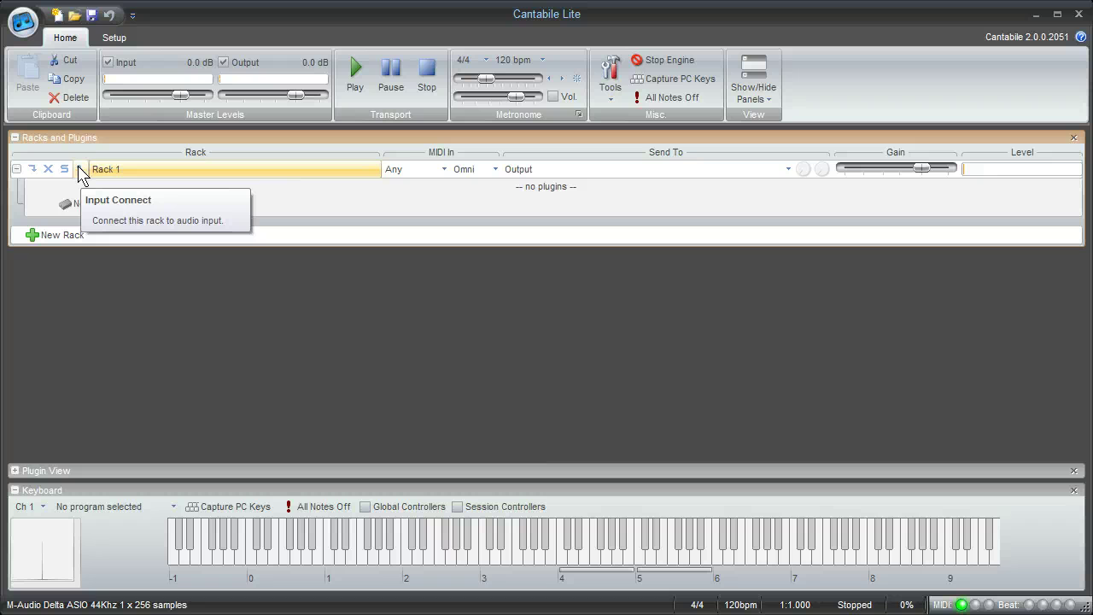
{"action": "left_click", "coordinate": [82, 171]}
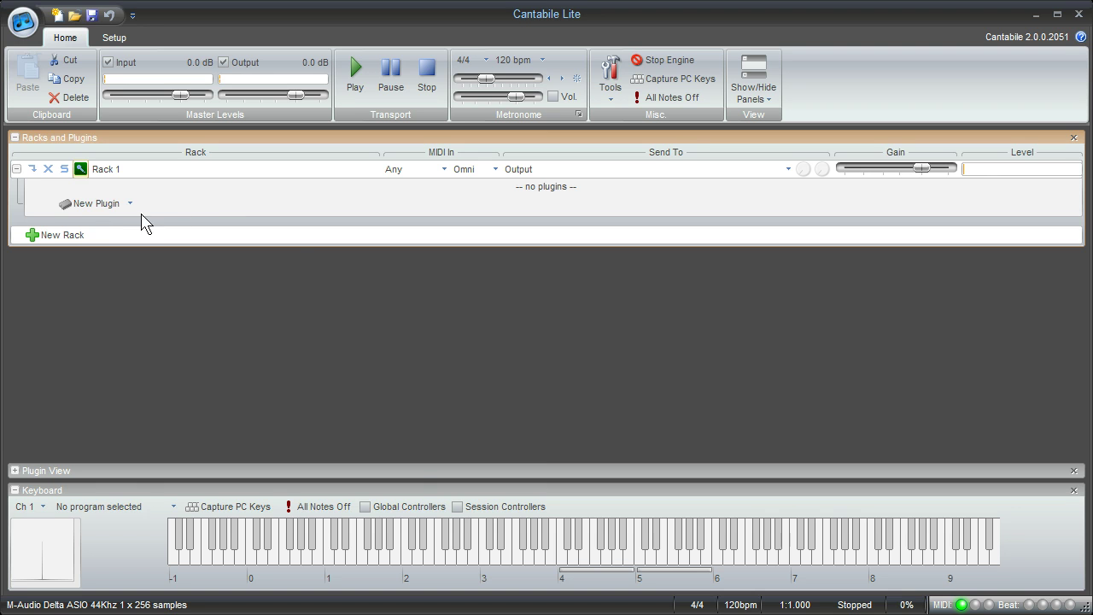
Open the New Plugin picker for Rack 1 and browse categories, ending on Effects.
{"action": "left_click", "coordinate": [90, 205]}
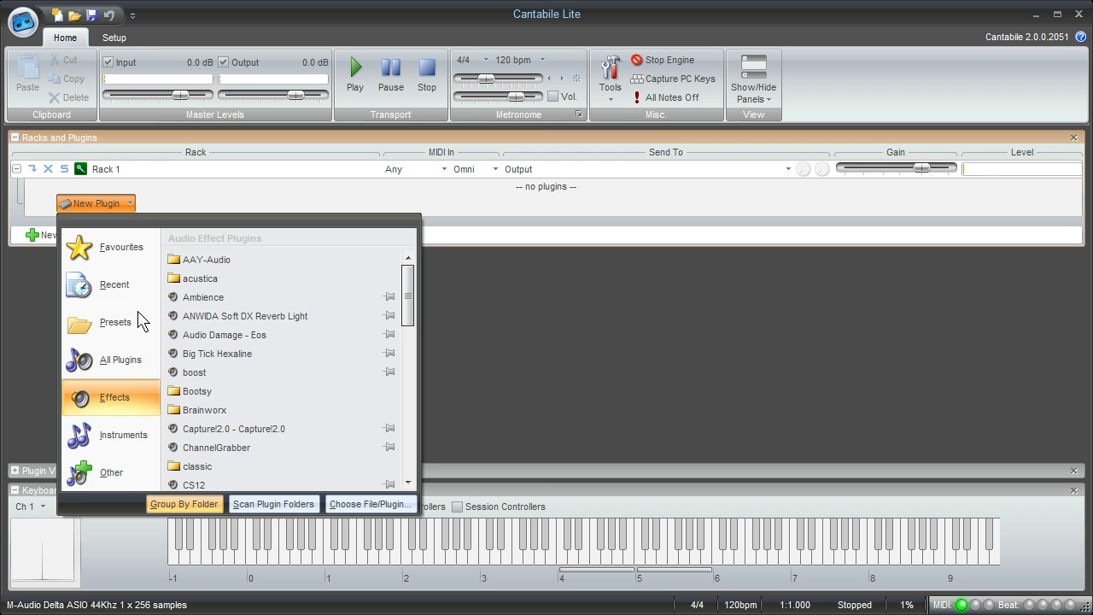
{"action": "left_click", "coordinate": [122, 432]}
{"action": "left_click", "coordinate": [120, 399]}
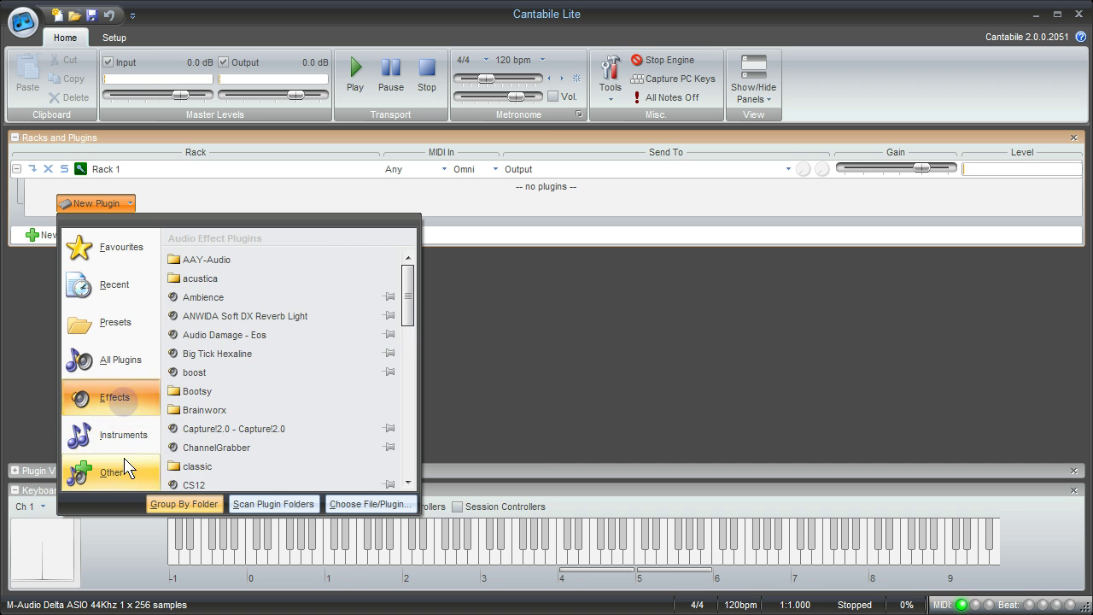
{"action": "left_click", "coordinate": [117, 467]}
{"action": "left_click", "coordinate": [120, 446]}
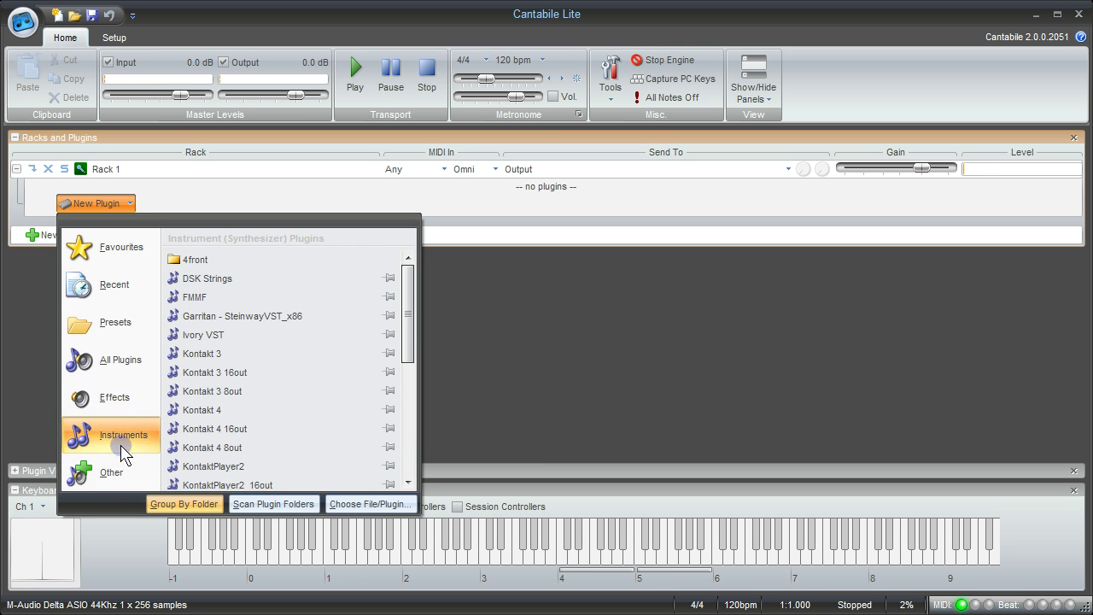
{"action": "left_click", "coordinate": [120, 402]}
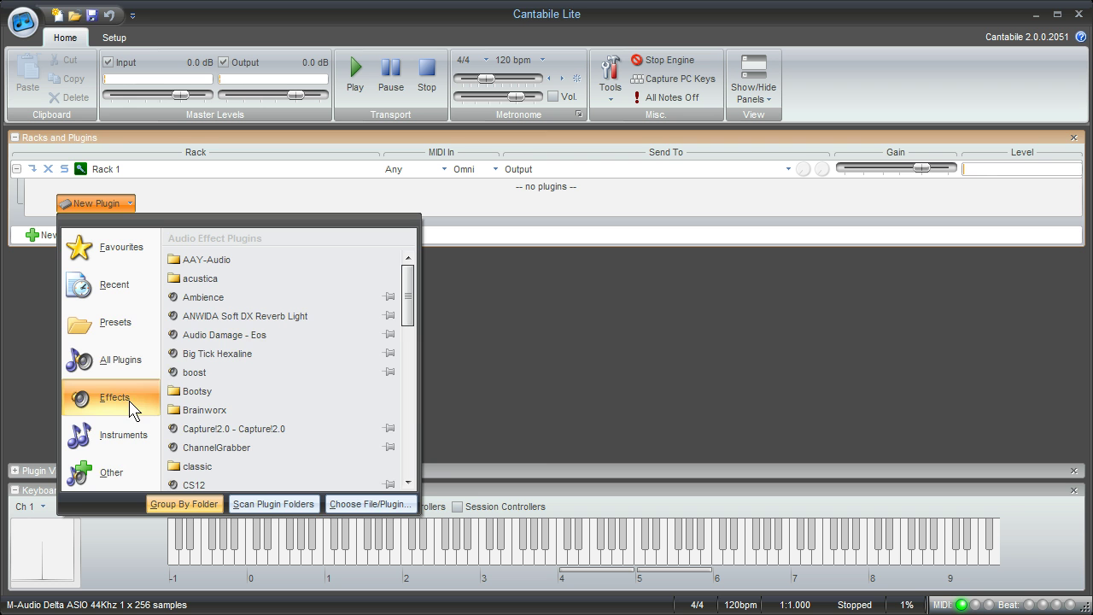
Insert ANWIDA Soft DX Reverb Light into Rack 1, reposition its editor, then close it.
{"action": "left_click", "coordinate": [231, 321]}
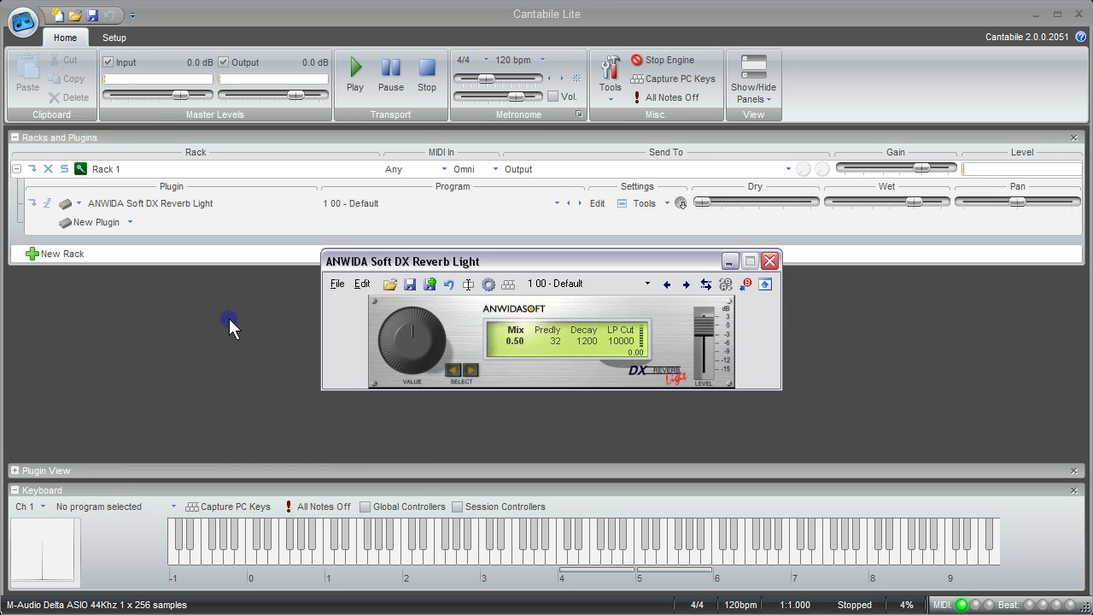
{"action": "left_click_drag", "start_coordinate": [494, 261], "coordinate": [487, 317]}
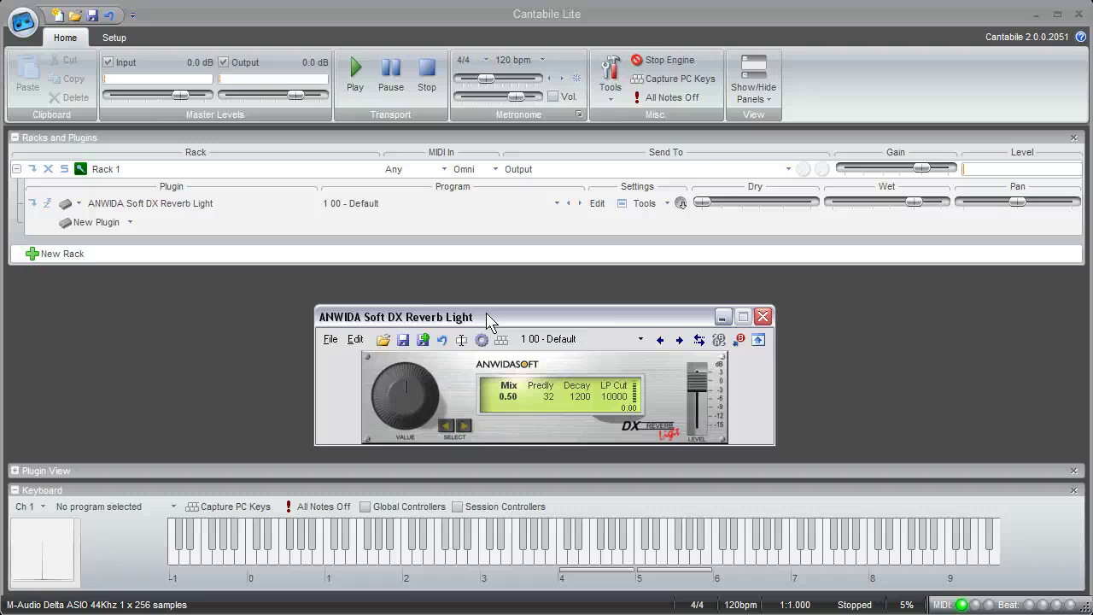
{"action": "left_click", "coordinate": [764, 316]}
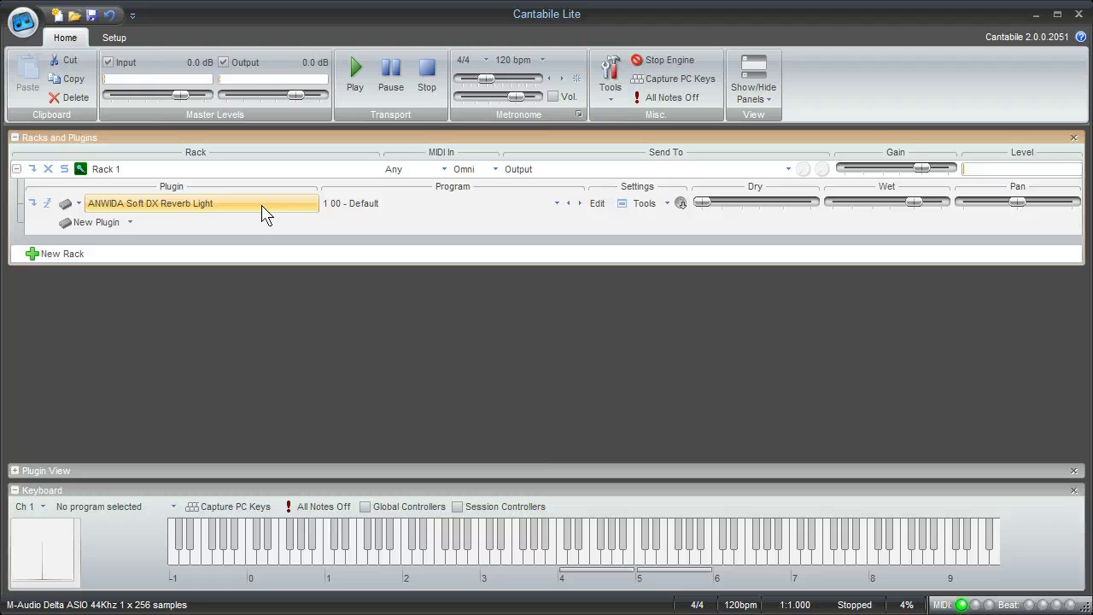
{"action": "left_click", "coordinate": [476, 205]}
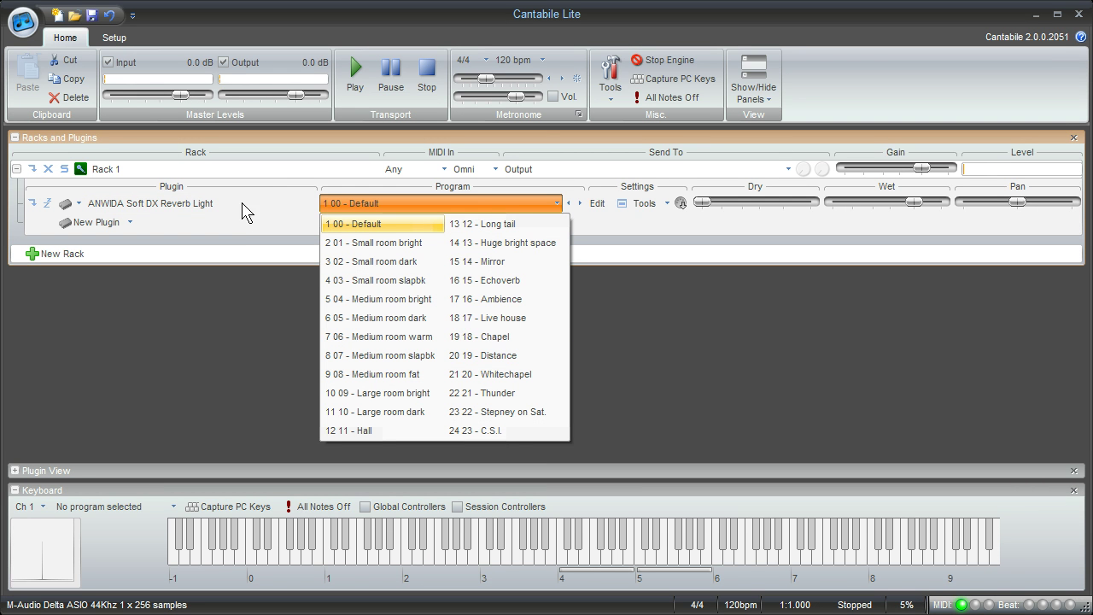
{"action": "left_click", "coordinate": [623, 329]}
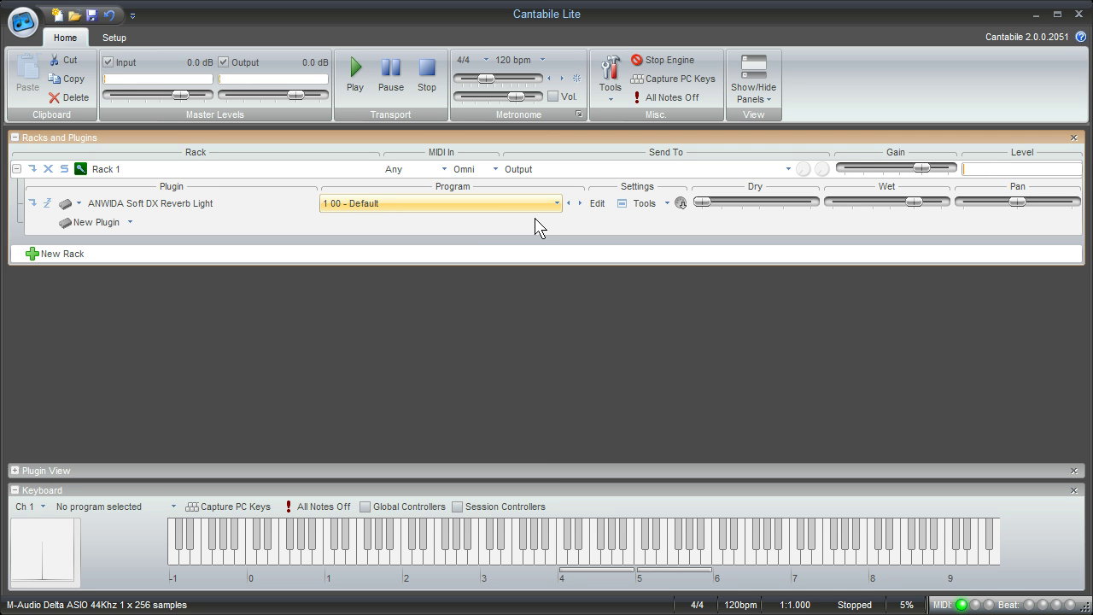
{"action": "left_click", "coordinate": [597, 203]}
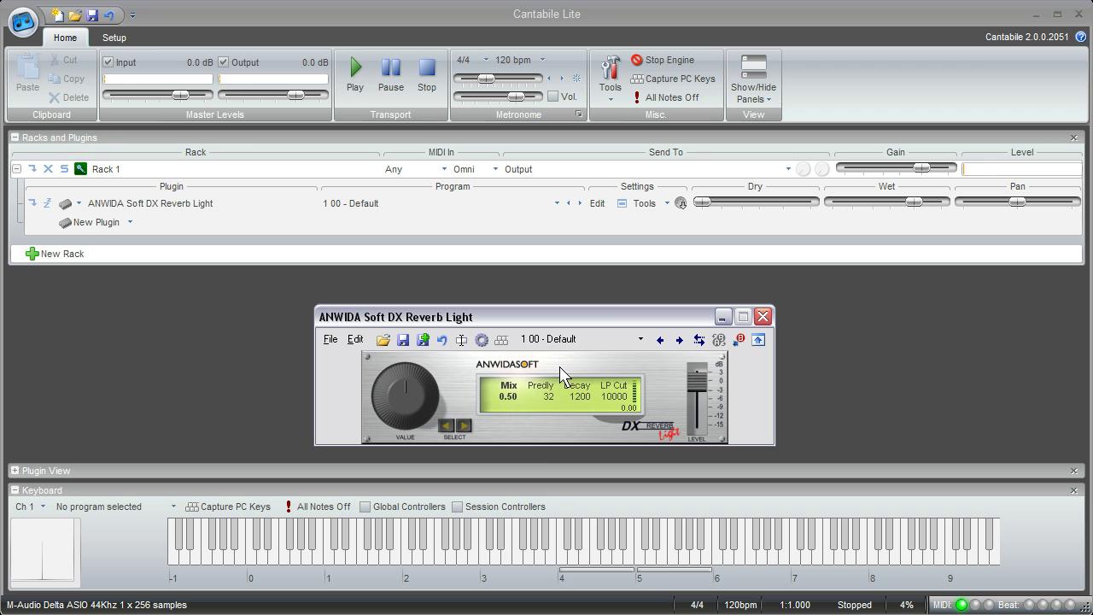
{"action": "left_click", "coordinate": [764, 317]}
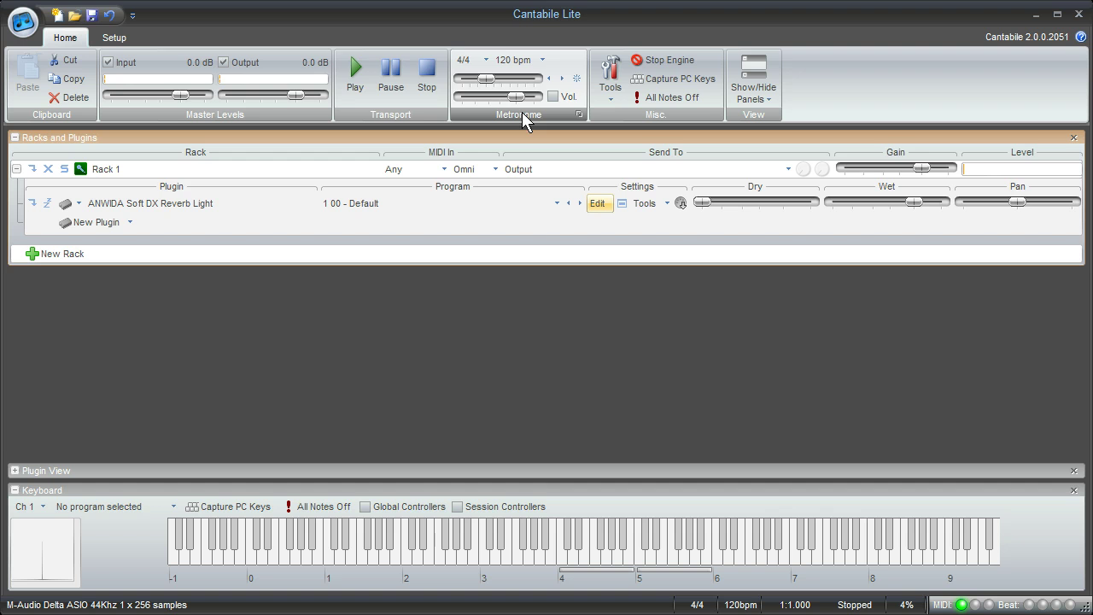
{"action": "left_click", "coordinate": [355, 89]}
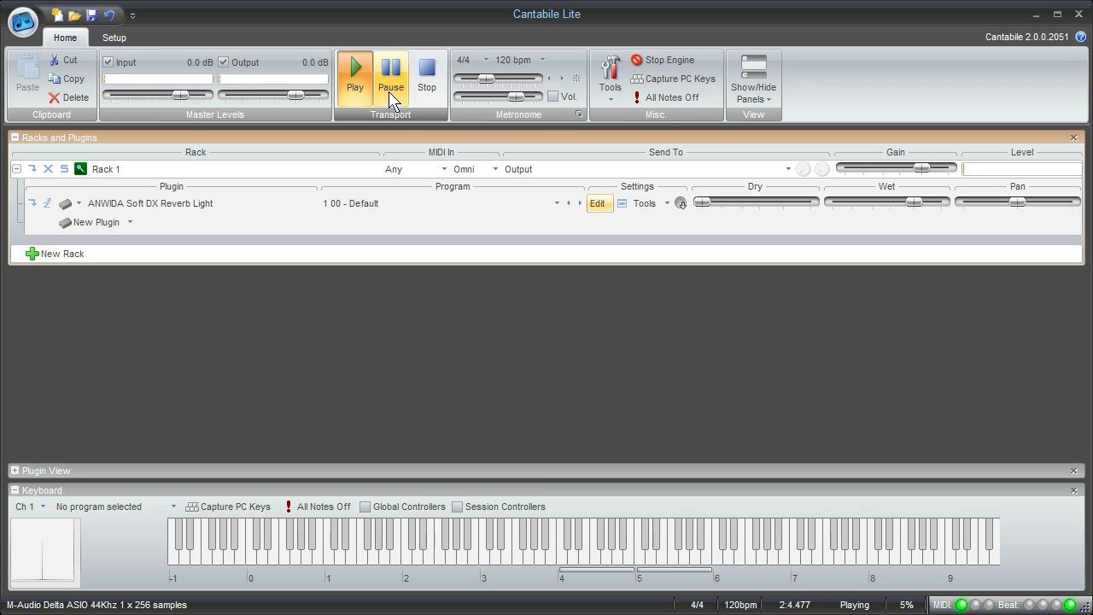
{"action": "left_click", "coordinate": [552, 97]}
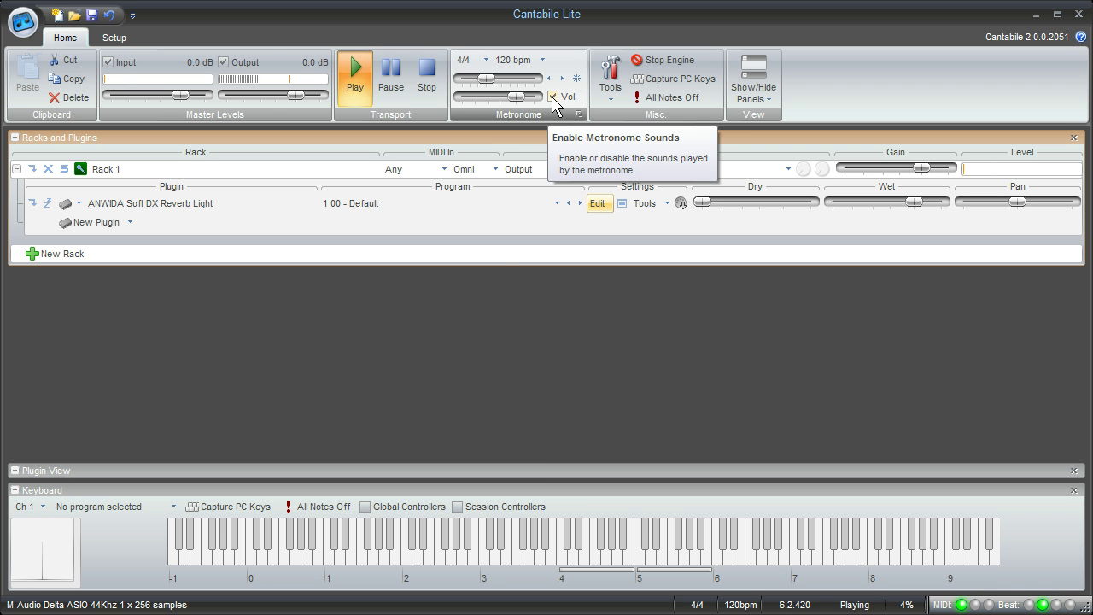
{"action": "left_click", "coordinate": [552, 97]}
{"action": "left_click", "coordinate": [434, 79]}
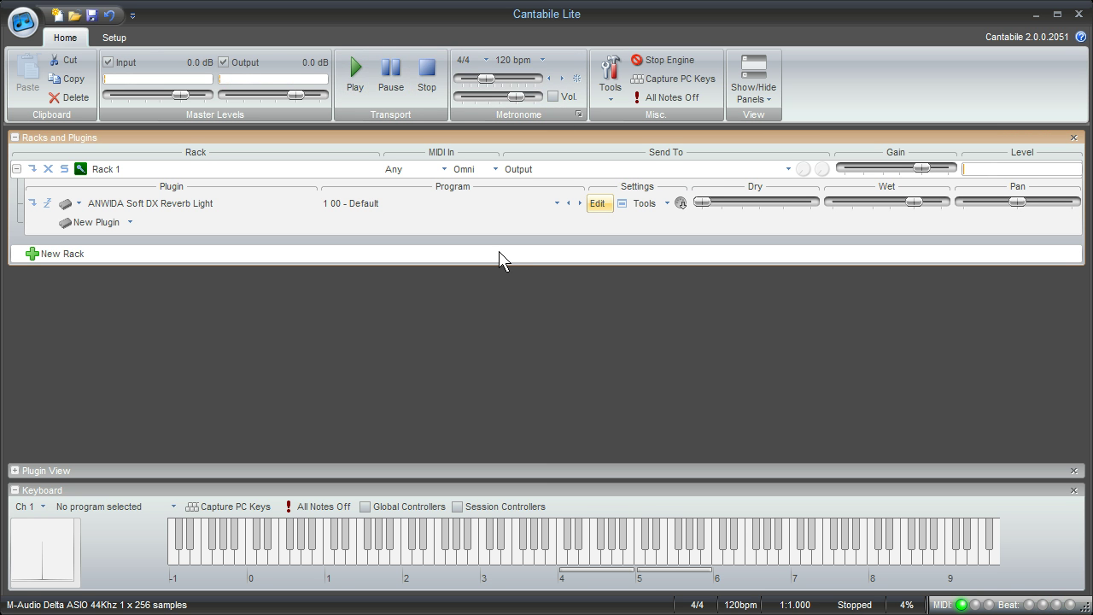